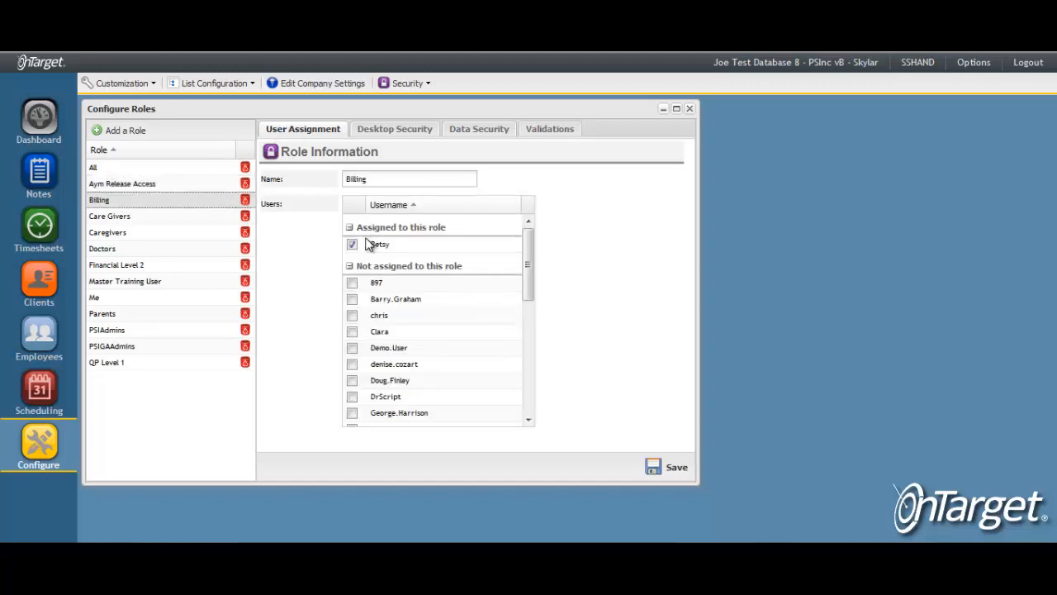
Display the Scheduling permissions under the desktop security of the Aym Release Access role.
left_click(160, 187)
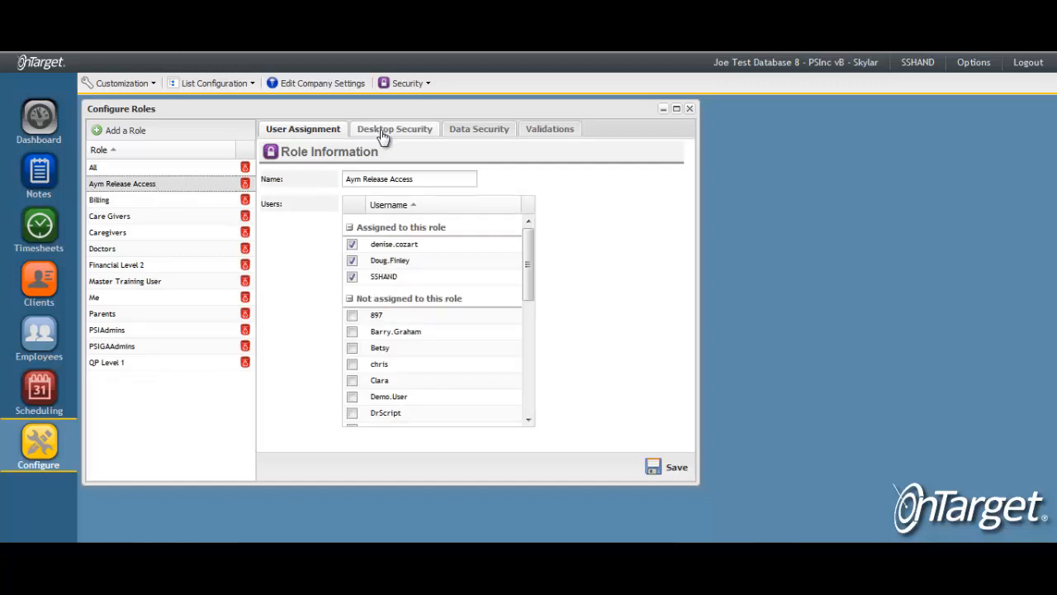
left_click(417, 140)
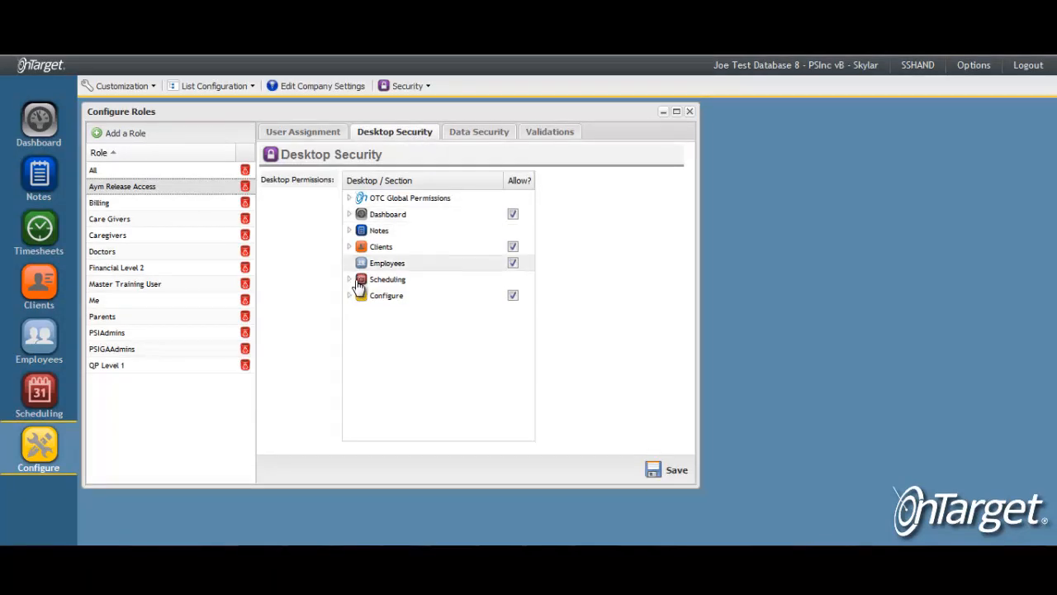
left_click(349, 280)
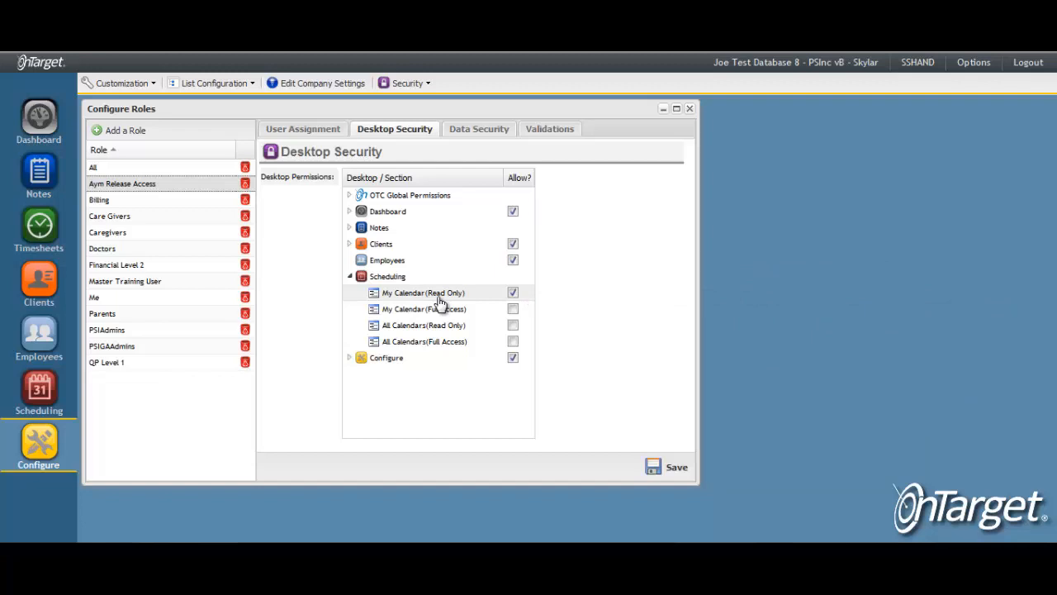
Open the scheduling calendar and inspect the details of the July 9 appointment.
left_click(40, 392)
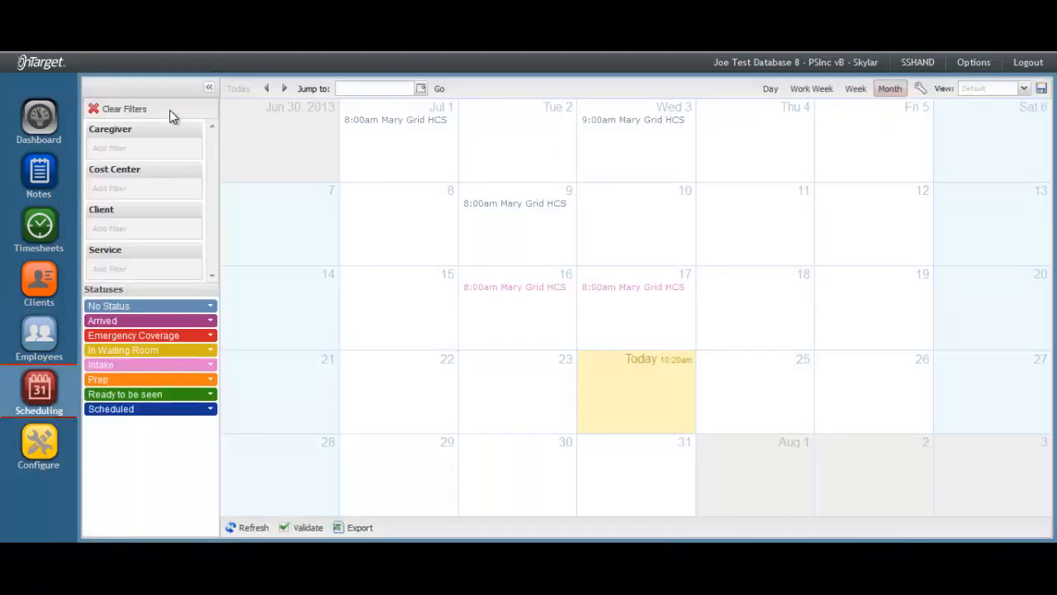
mouse_move(154, 105)
left_mouse_down()
mouse_move(196, 104)
mouse_move(204, 115)
left_mouse_up()
mouse_move(500, 217)
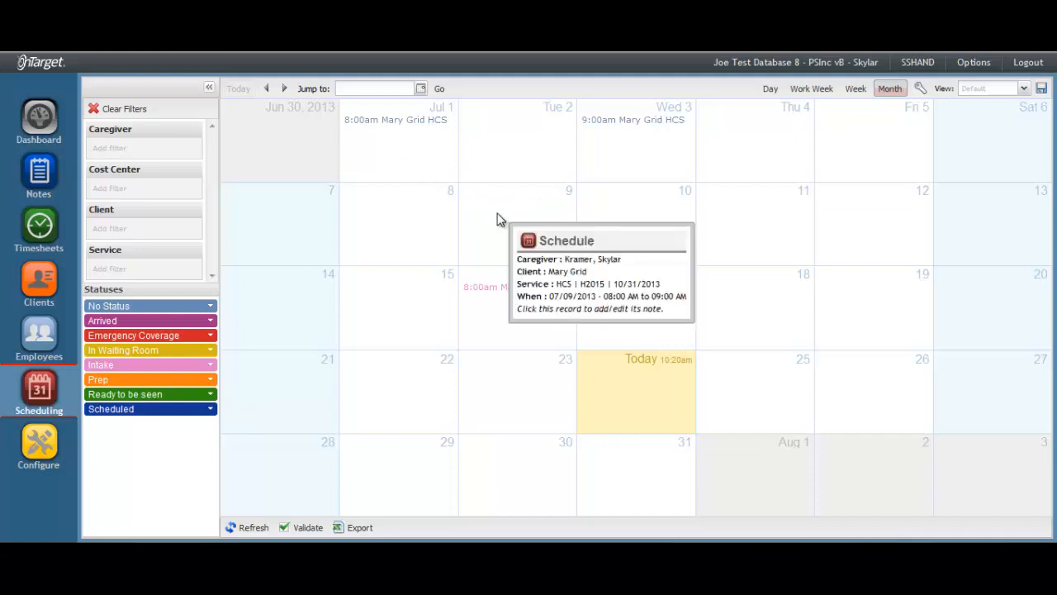
mouse_move(502, 293)
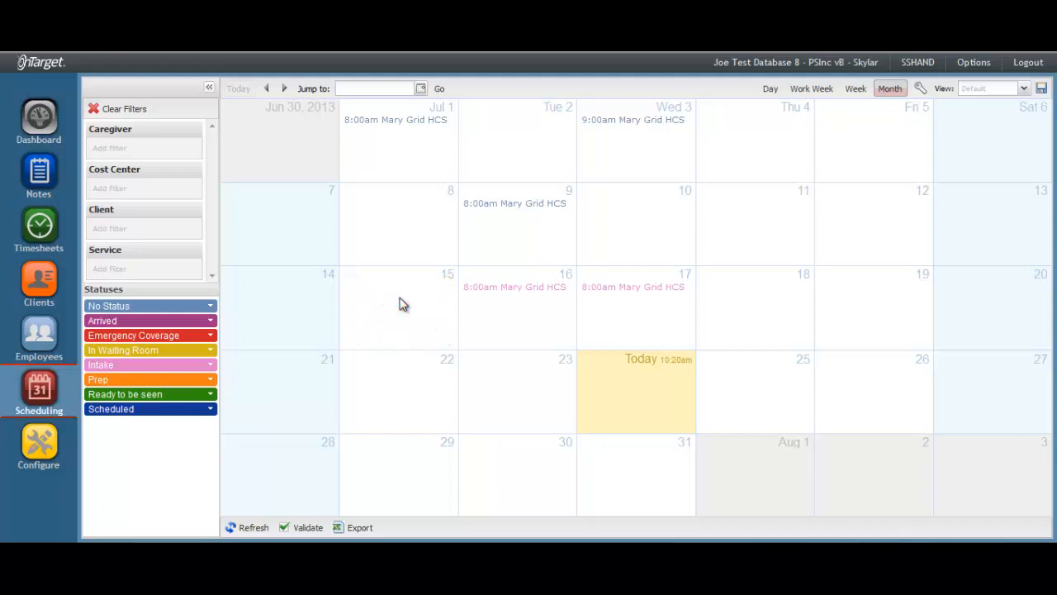
View the new note form of the July 16 appointment, close it without saving, and refresh the calendar.
left_click(508, 288)
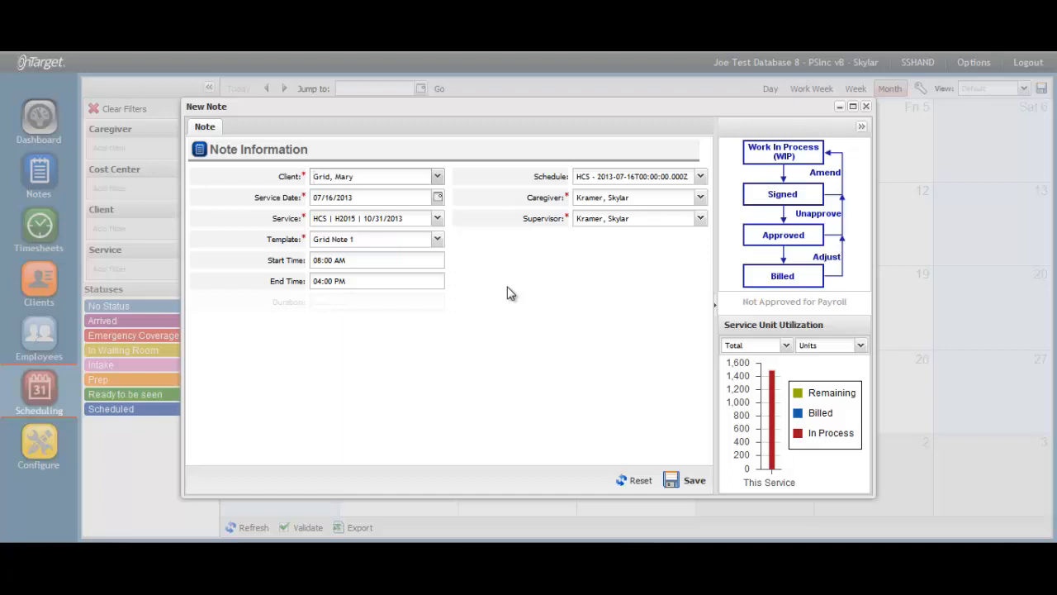
left_click(865, 106)
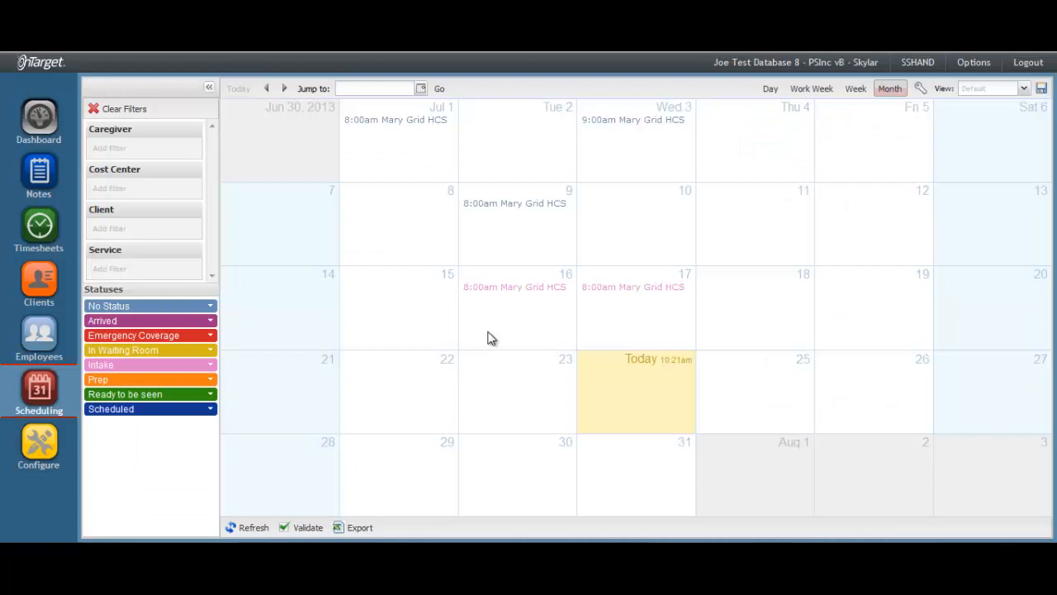
left_click(252, 530)
Grant the Aym Release Access role the My Calendar (Full Access) scheduling permission in place of read-only access.
left_click(49, 464)
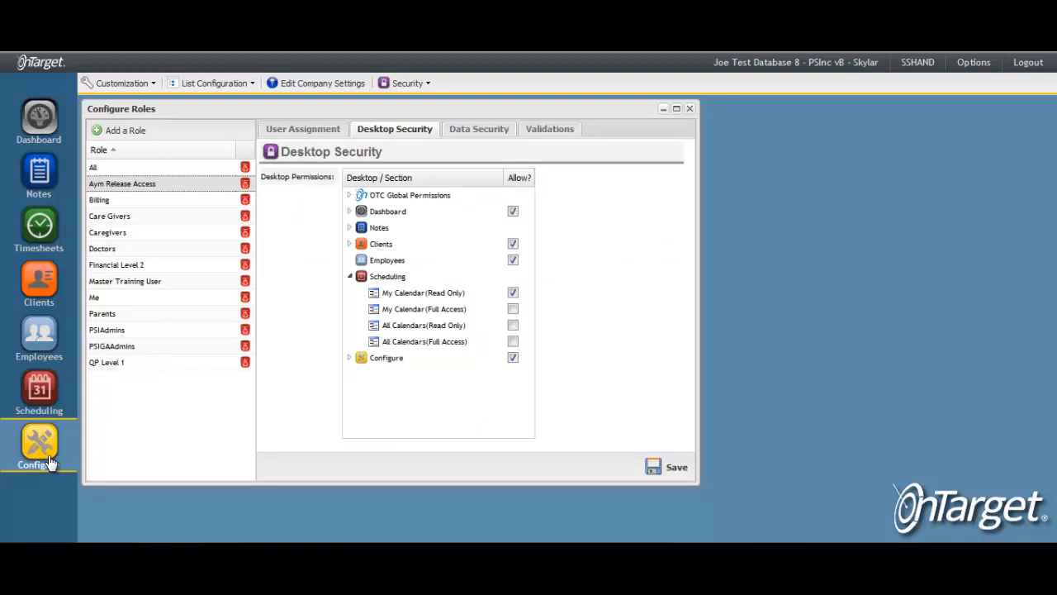
left_click(514, 311)
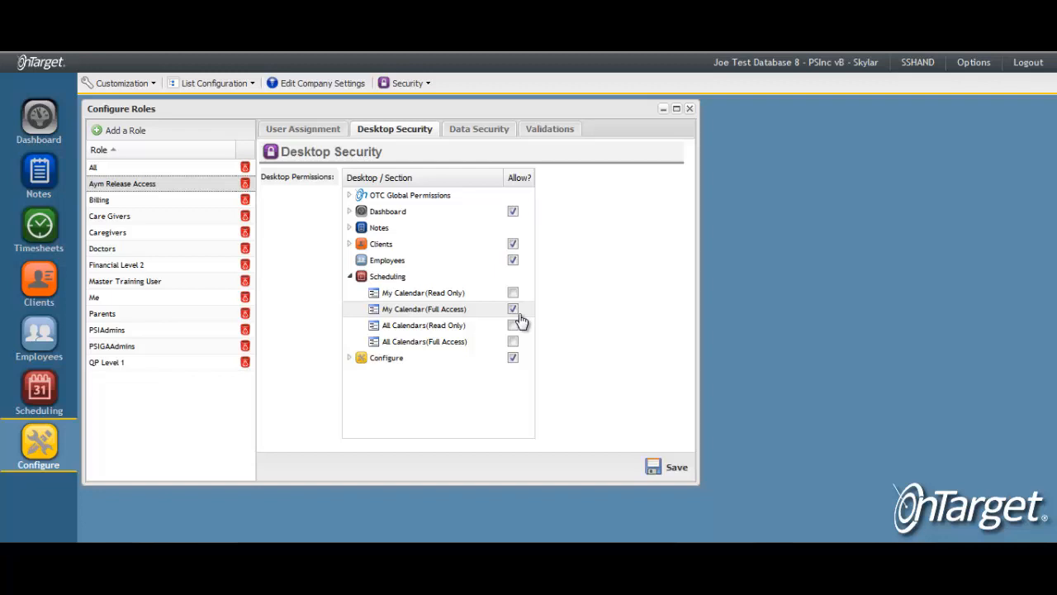
Return to the scheduling calendar and view the new event form for July 15, closing it without saving.
left_click(53, 402)
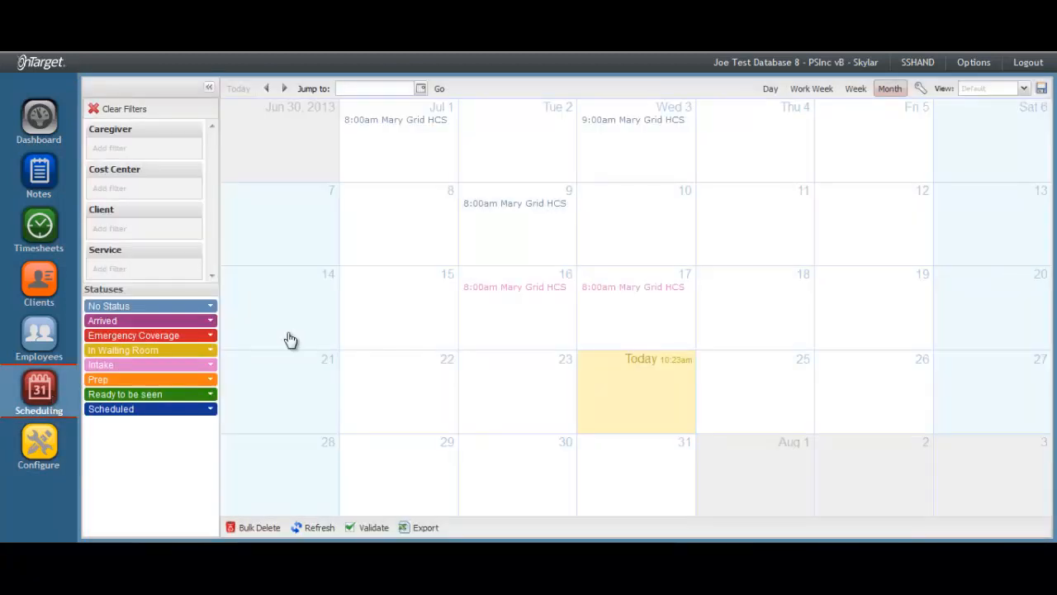
double_click(380, 324)
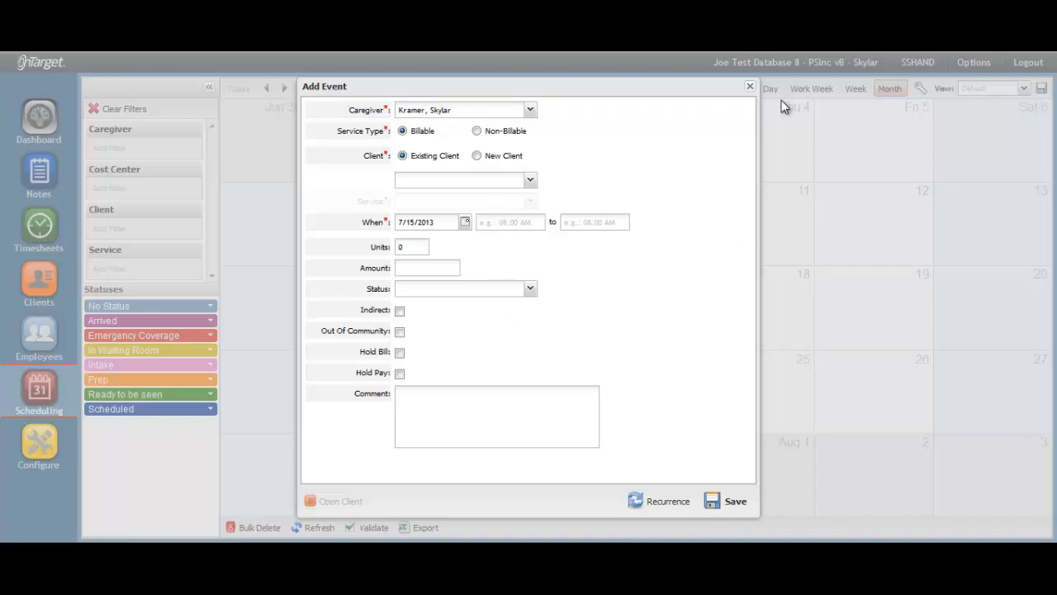
left_click(750, 86)
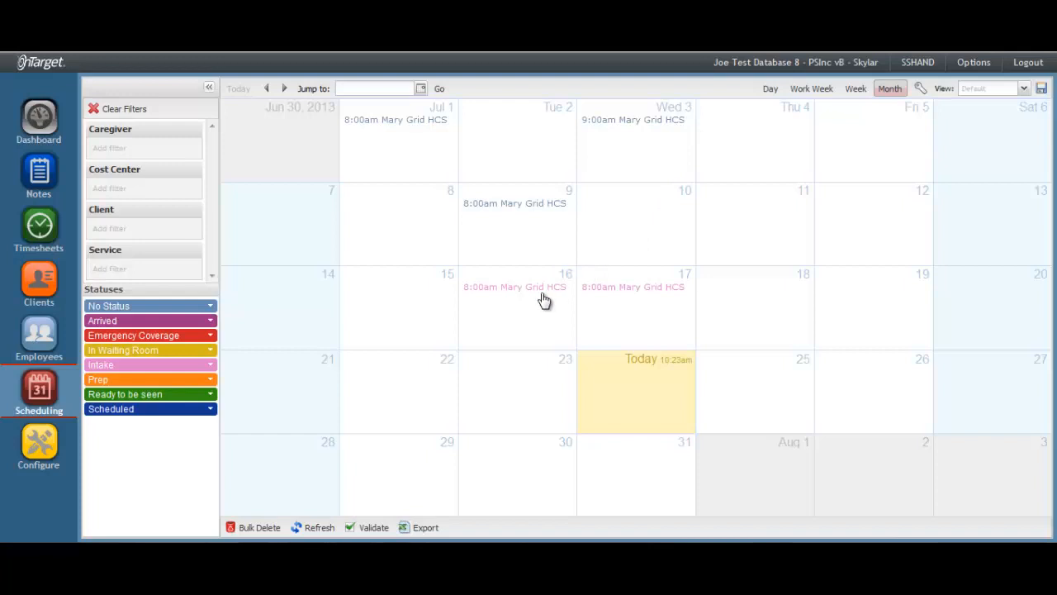
Open the July 16 event for editing, view its note form, and close both without saving.
mouse_move(543, 299)
left_click(544, 299)
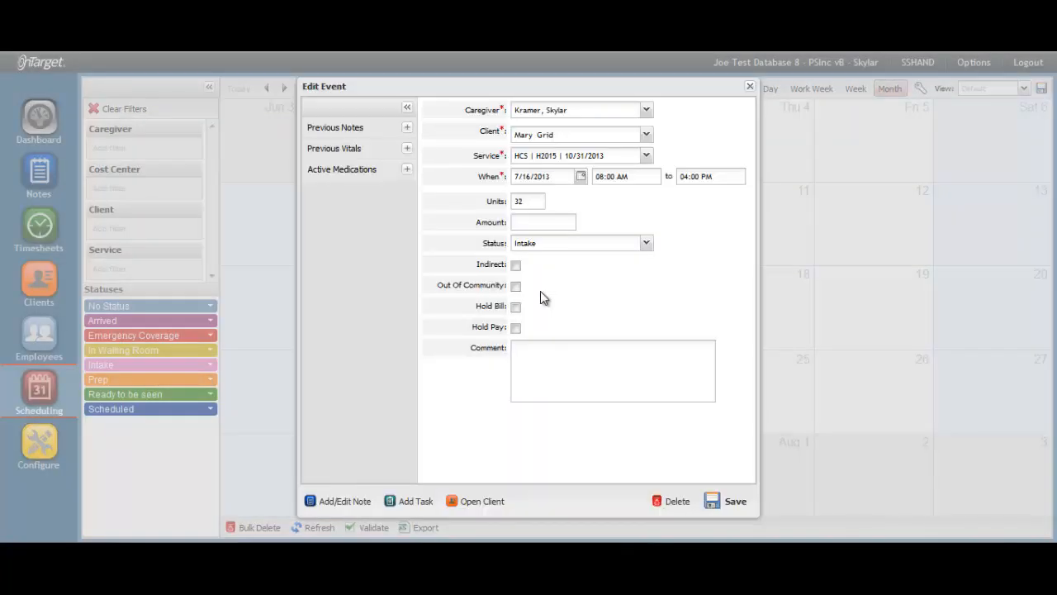
left_click(648, 159)
left_click(331, 499)
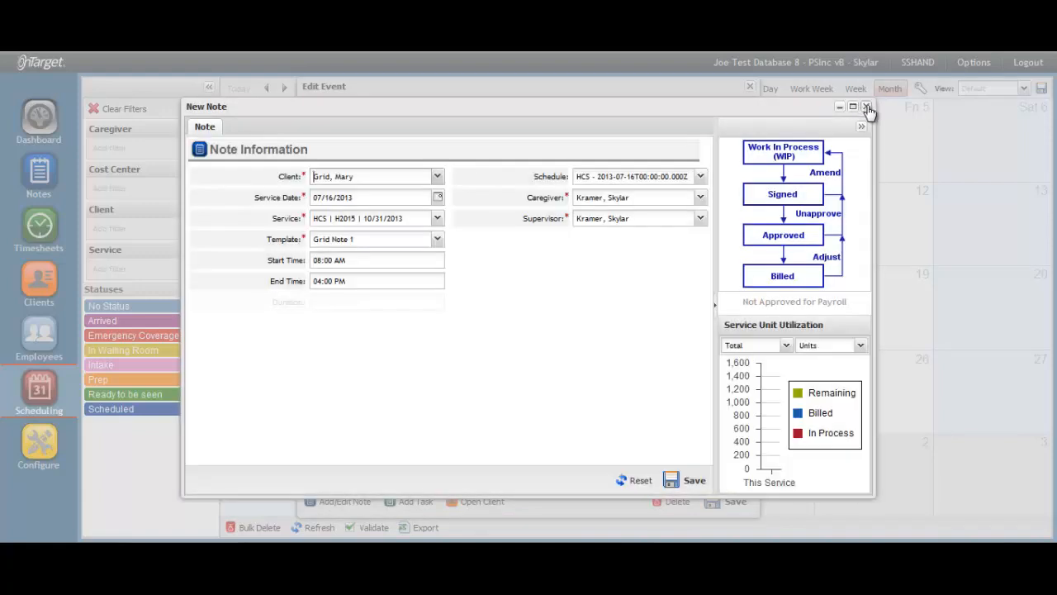
left_click(867, 107)
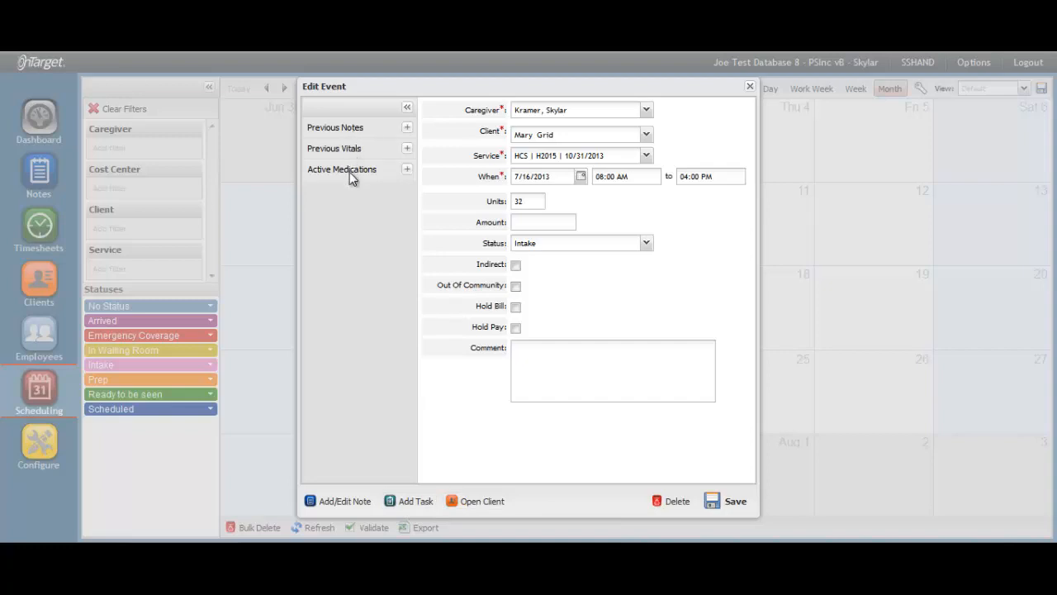
left_click(751, 87)
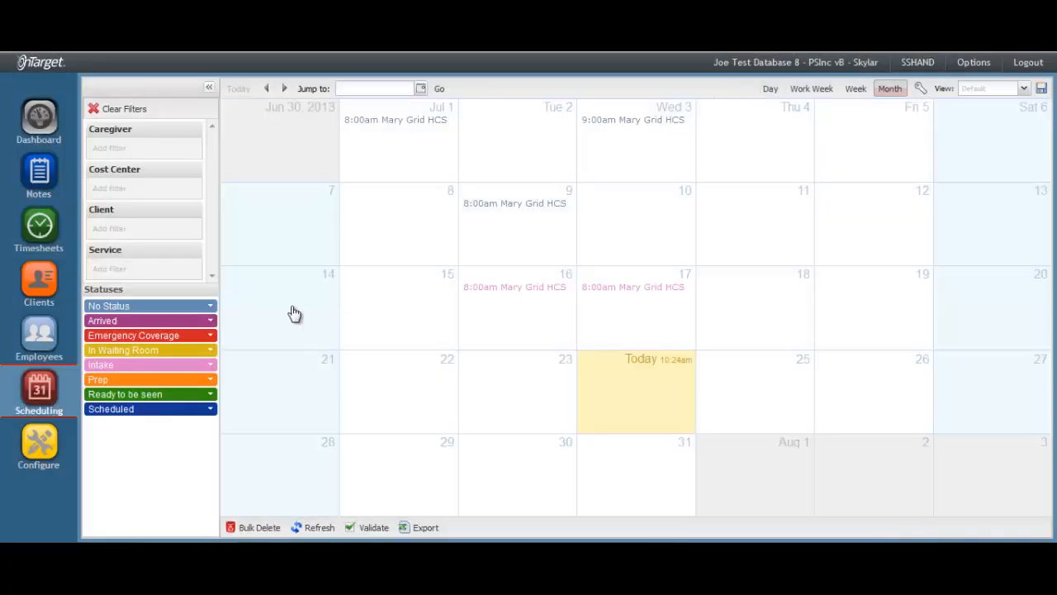
Grant the Aym Release Access role All Calendars (Read Only) and display its OTC Global Permissions.
left_click(47, 458)
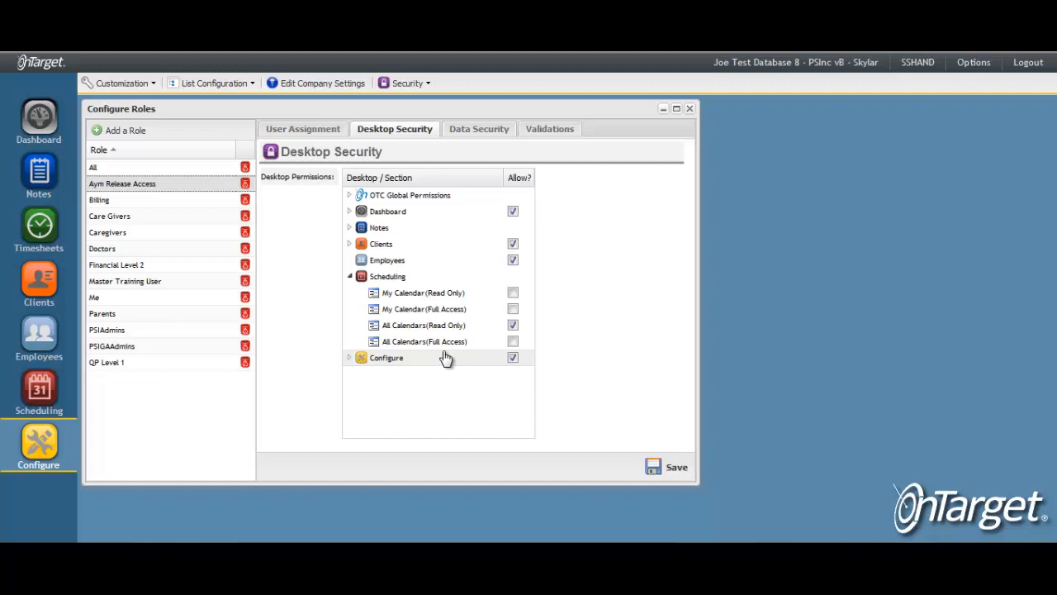
left_click(348, 195)
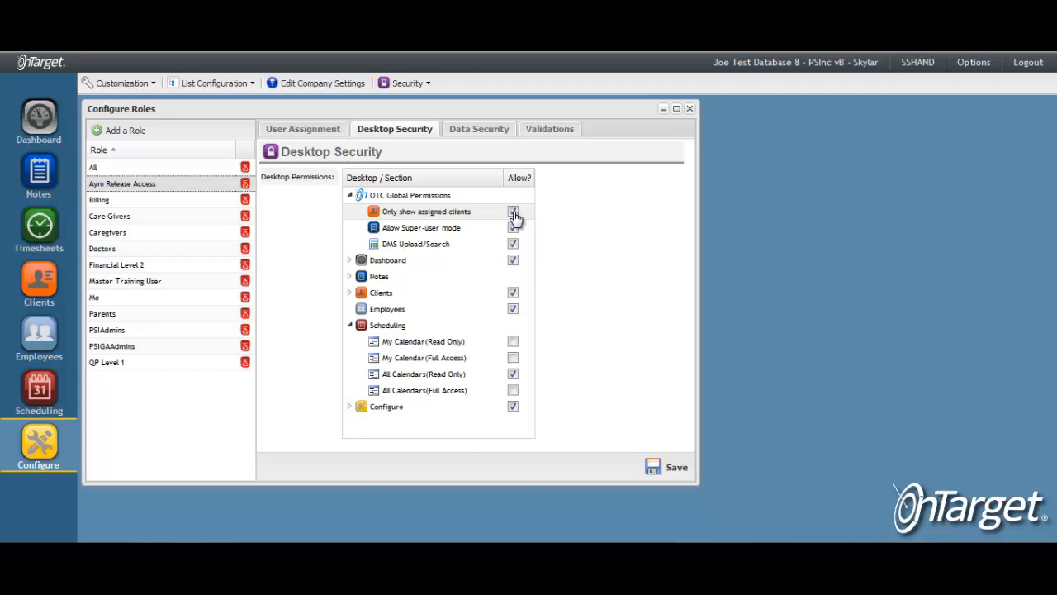
Review the cost centers assigned to the signed-in user's account in Configure Users, then close the user configuration.
left_click(395, 84)
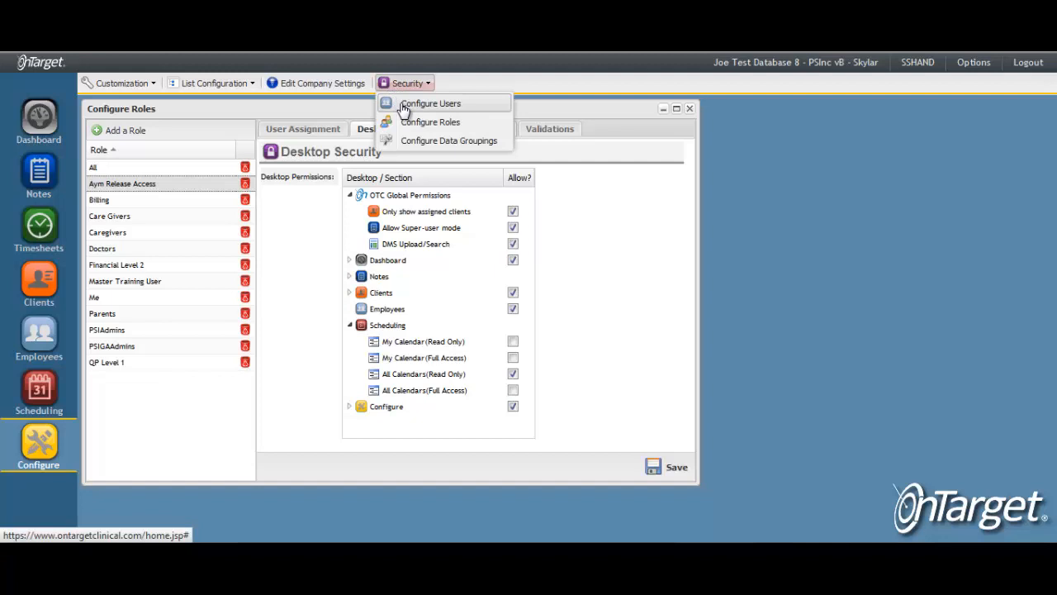
left_click(405, 106)
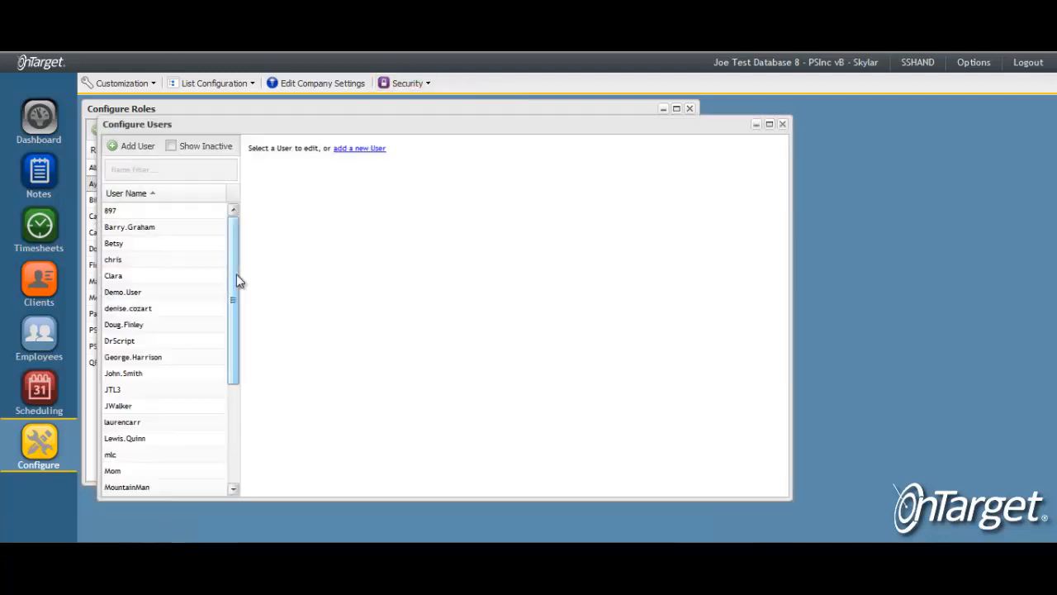
left_click_drag(236, 281, 176, 412)
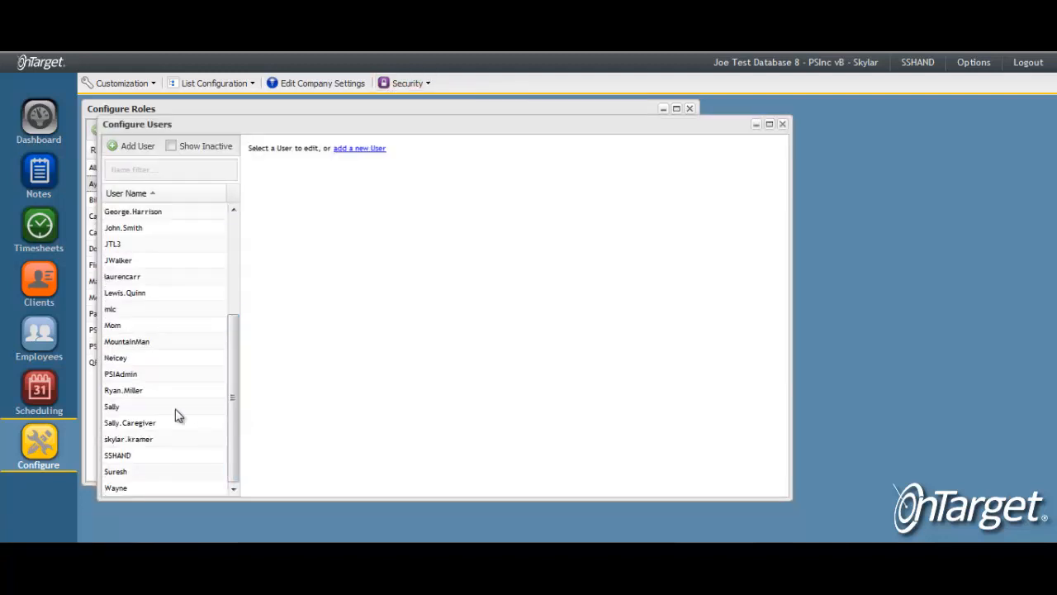
left_click(144, 457)
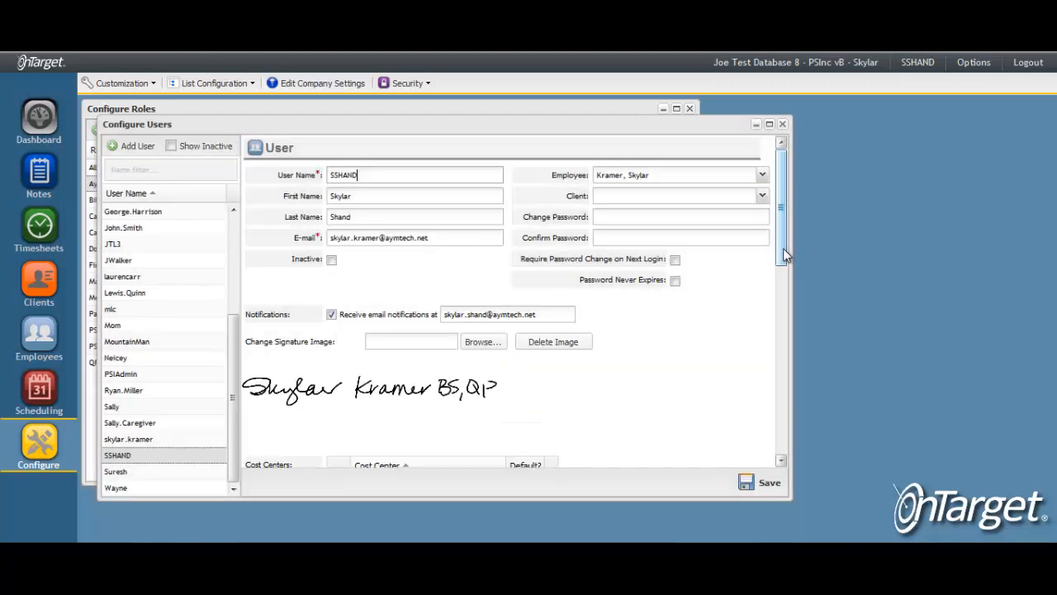
left_click_drag(783, 247, 782, 336)
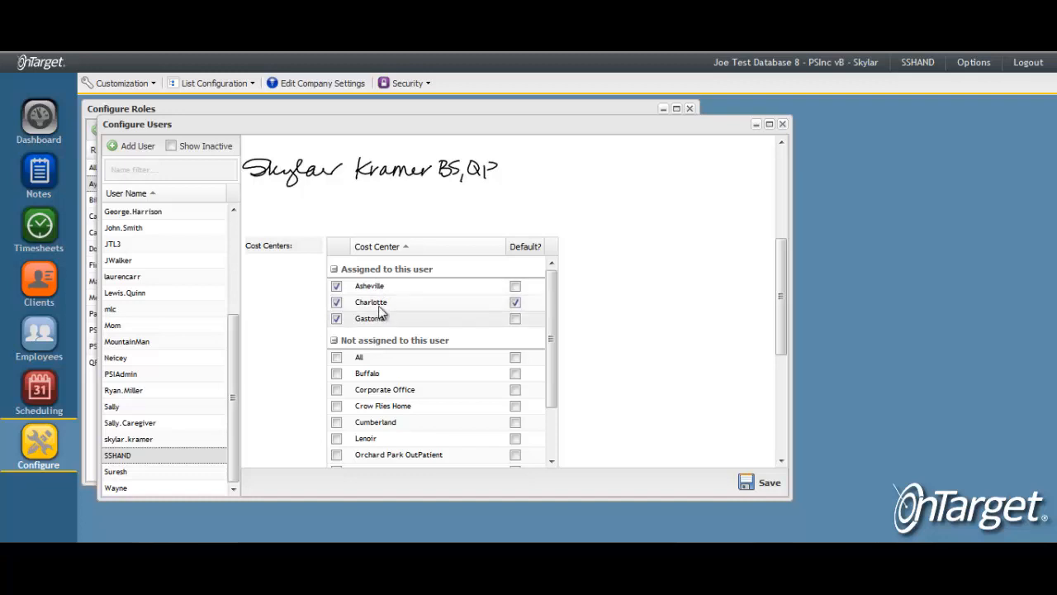
left_click(782, 124)
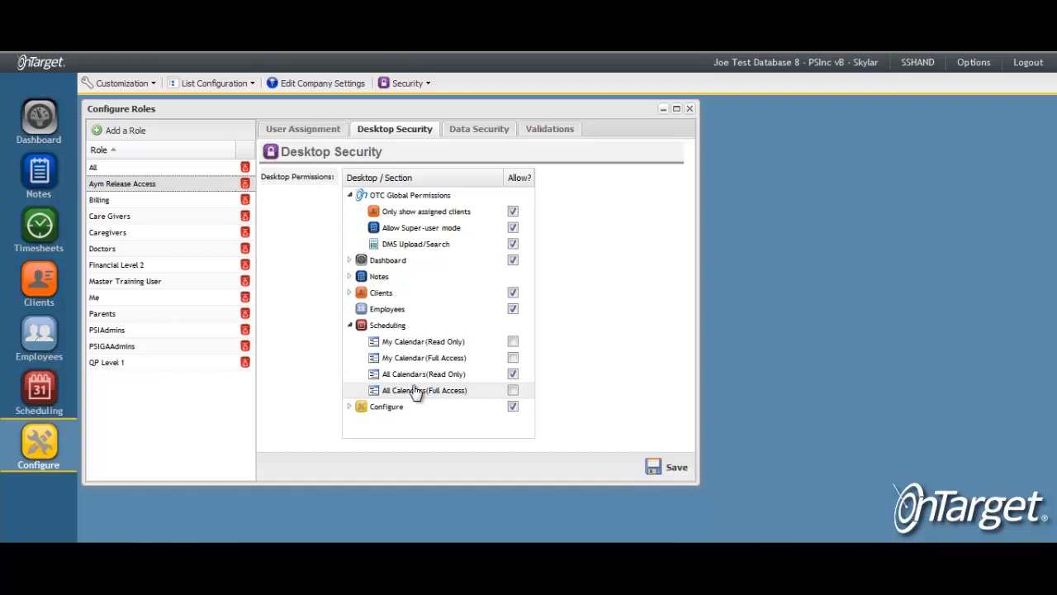
Filter the scheduling calendar by the caregiver's last name.
left_click(53, 400)
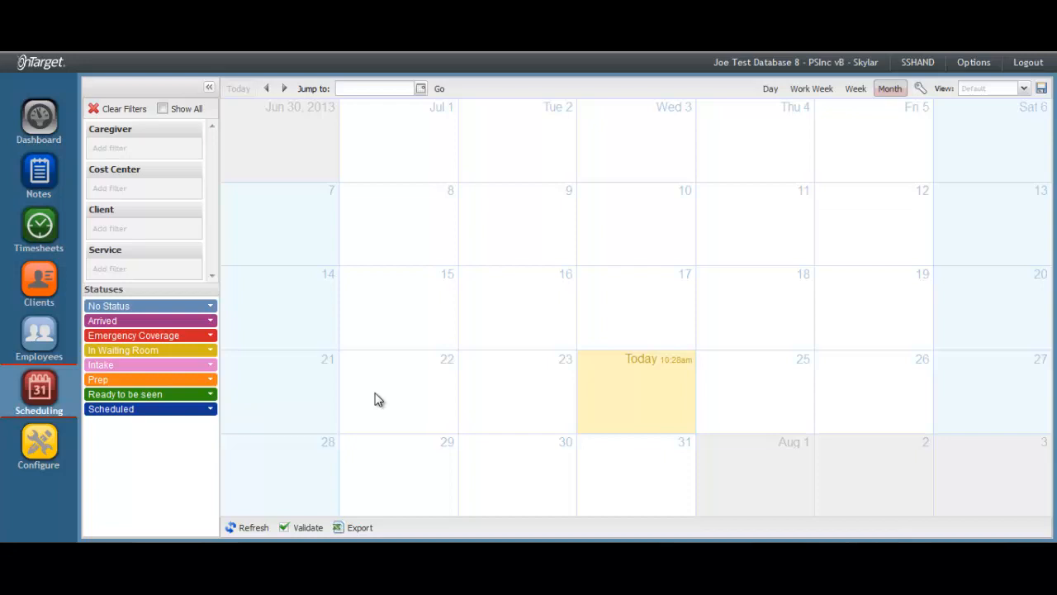
left_click(164, 109)
left_click(164, 109)
left_click(132, 146)
type("k")
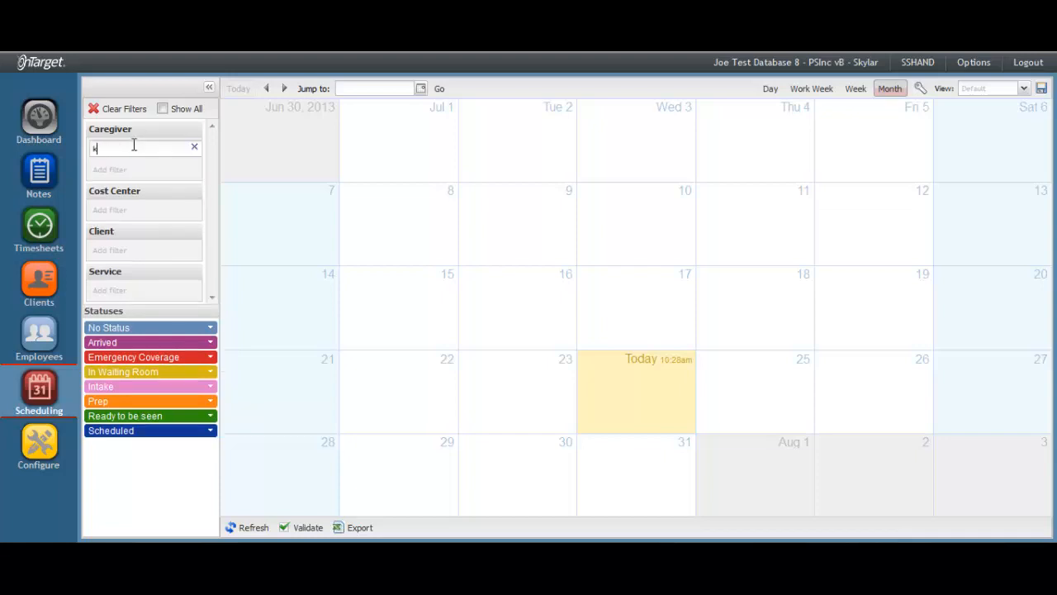
type("ramer")
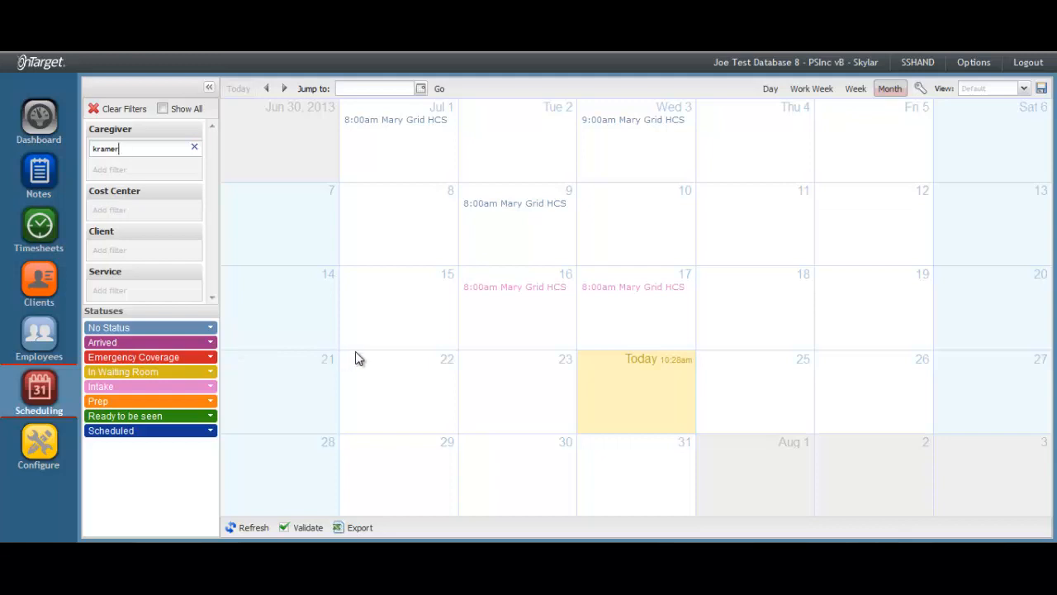
View the note form of the July 16 appointment in the filtered calendar and close it without saving.
left_click(499, 287)
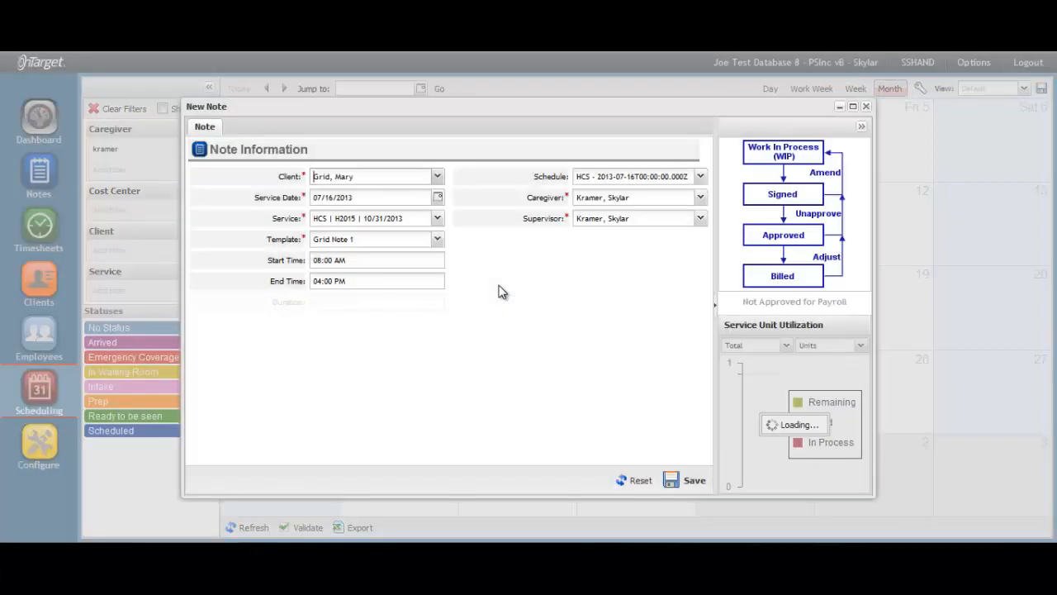
left_click(866, 106)
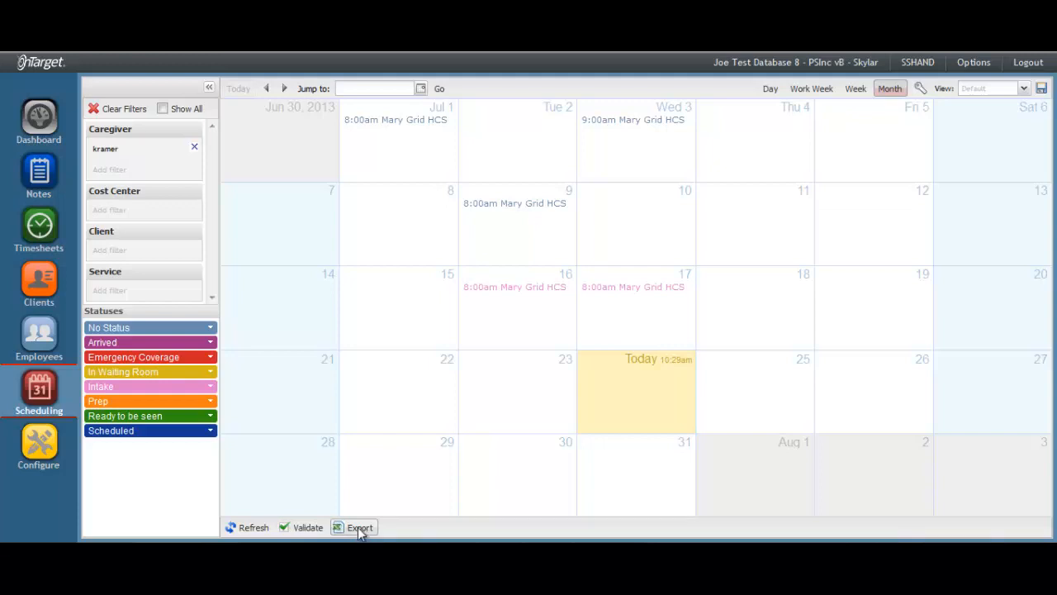
Grant the Aym Release Access role the All Calendars (Full Access) permission and return to the scheduling calendar.
left_click(38, 447)
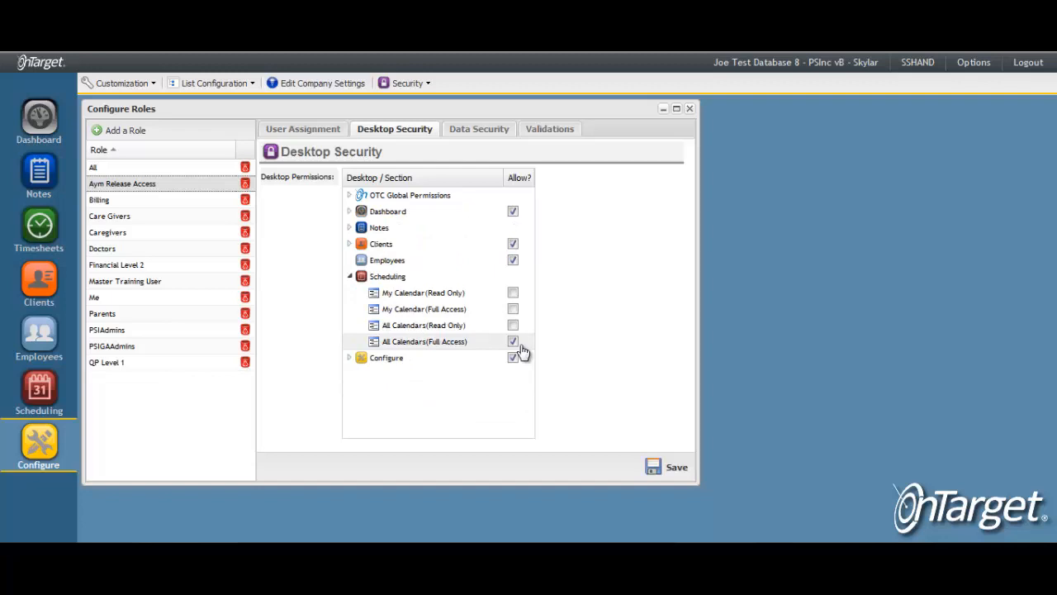
left_click(44, 410)
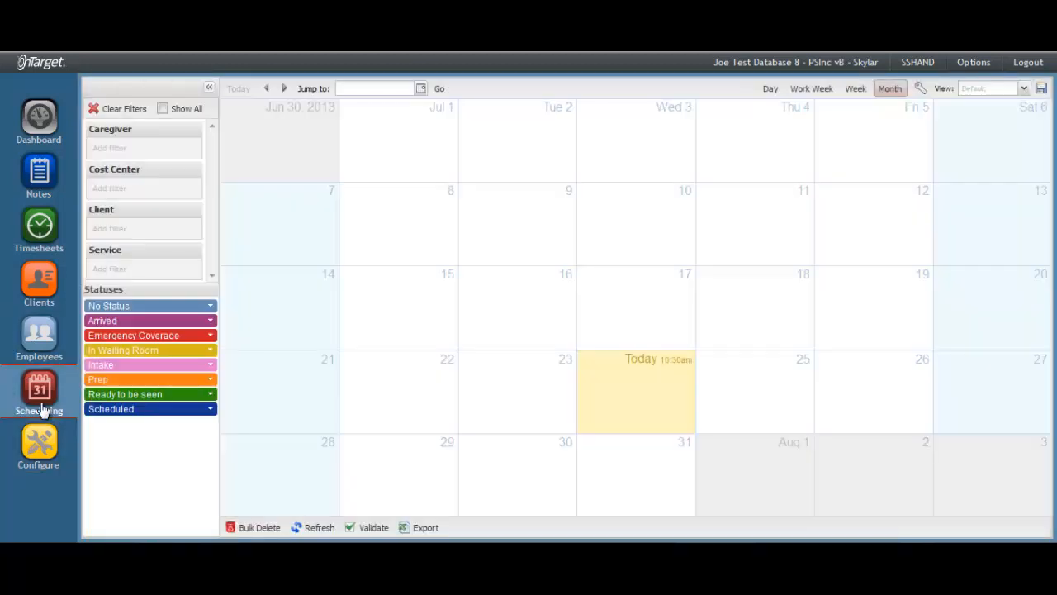
Show all events for June 2013 and view the June 19 event's details, closing it without changes.
left_click(163, 110)
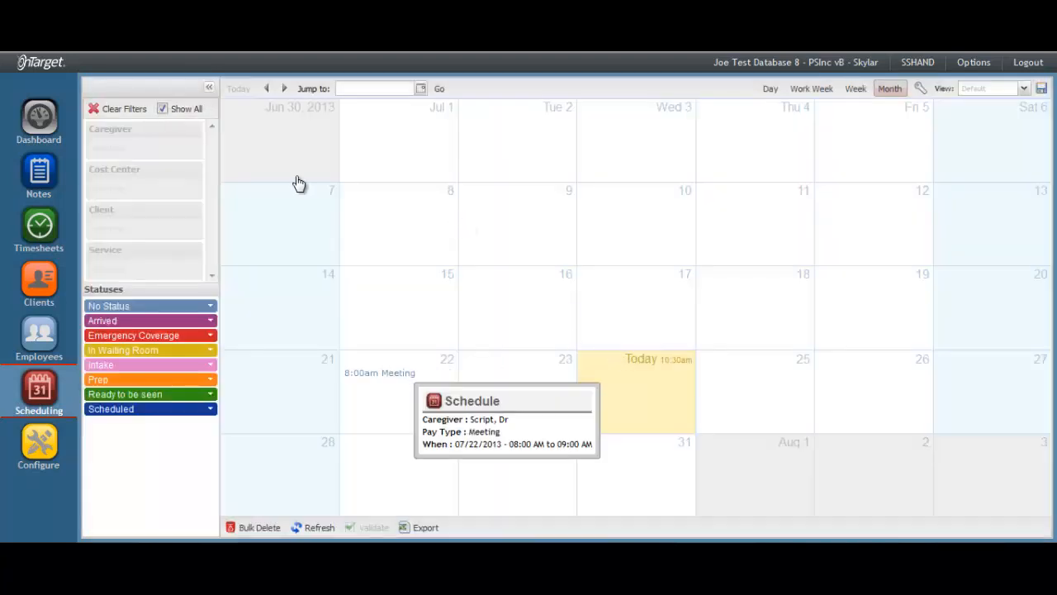
left_click(271, 91)
double_click(625, 336)
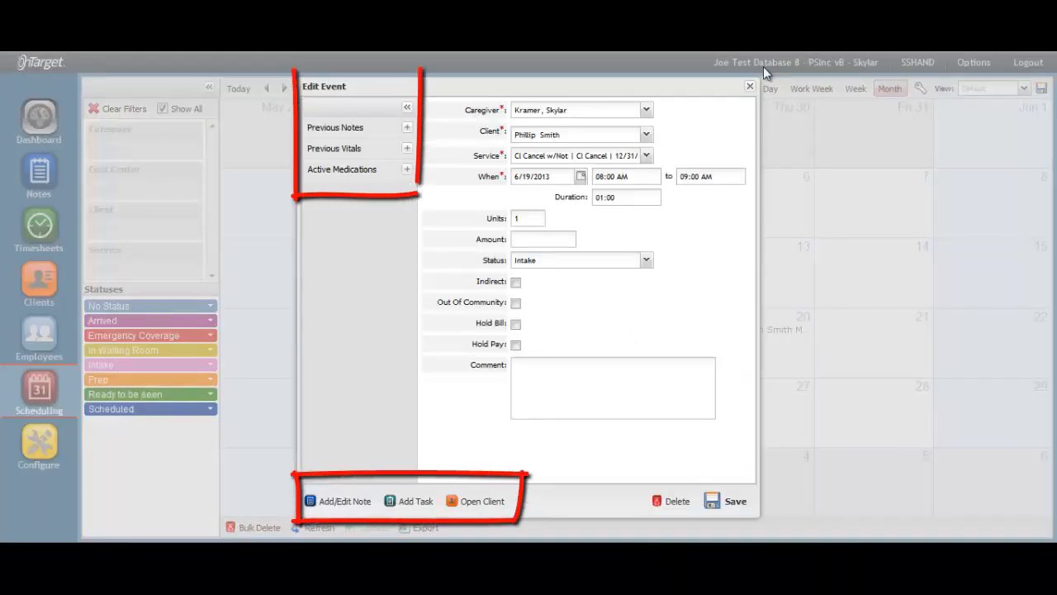
left_click(749, 87)
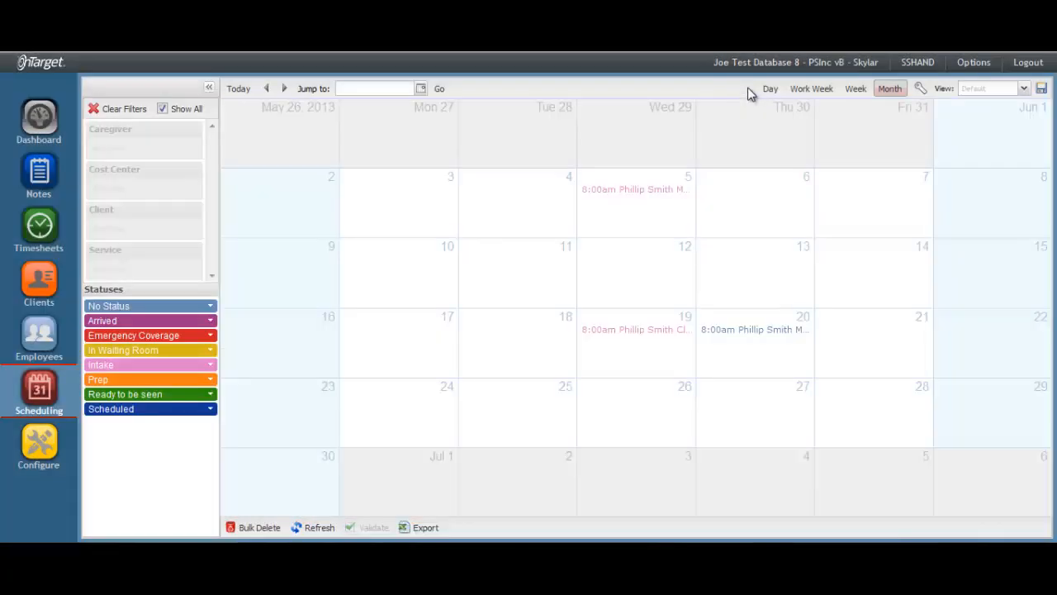
In the Aym Release Access role's validations, keep Caregiver Certifications enforced but disallow its override.
left_click(39, 450)
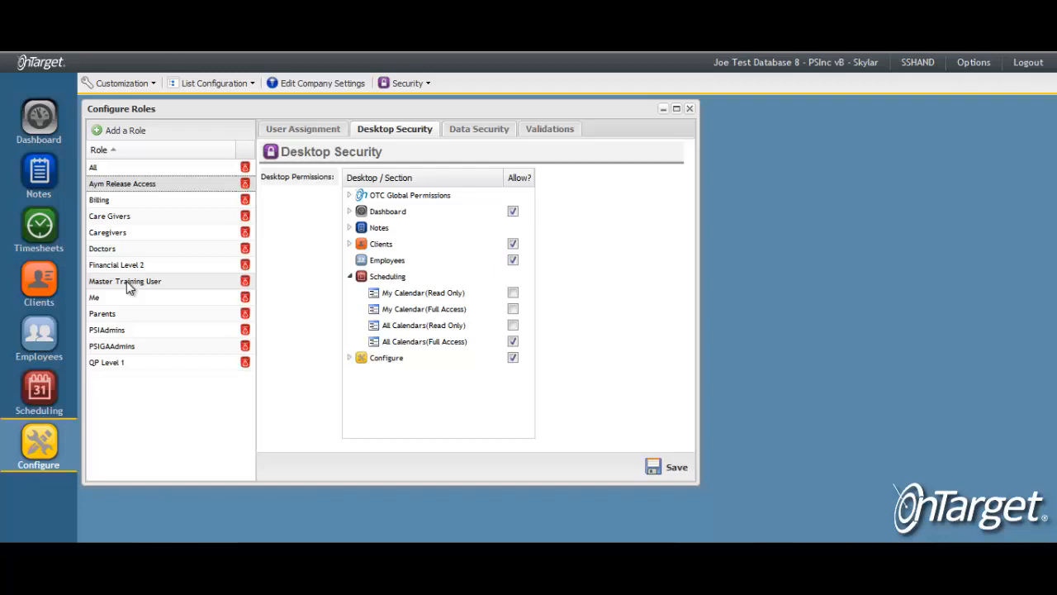
left_click(551, 133)
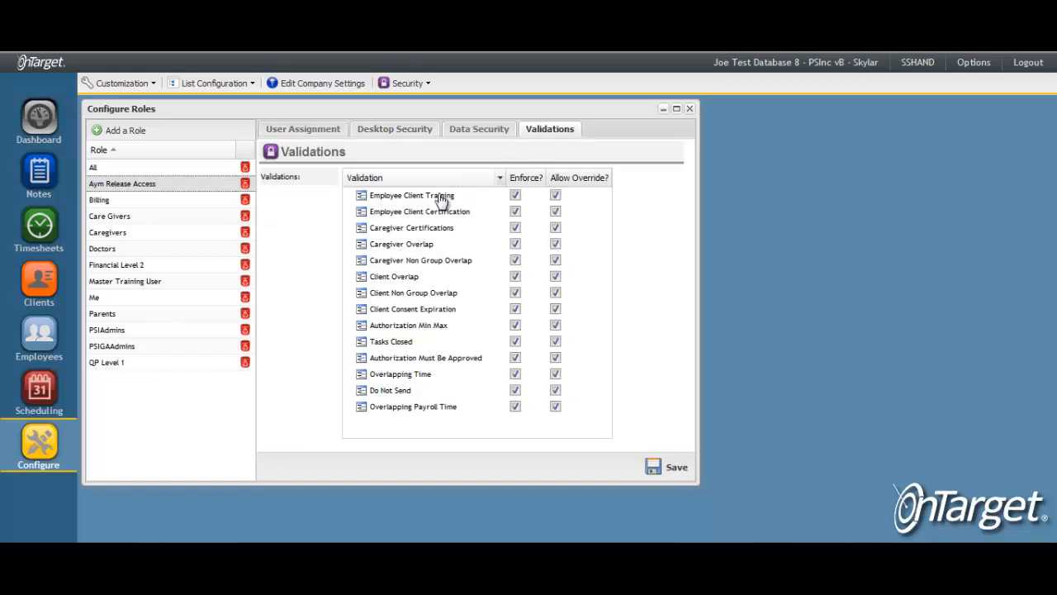
mouse_move(442, 201)
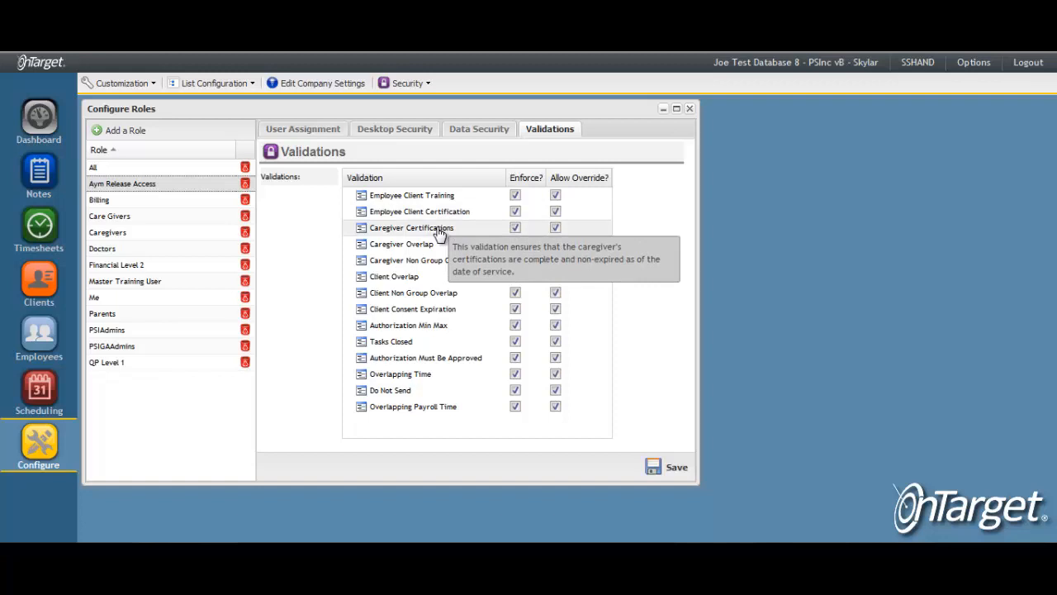
left_click(515, 228)
left_click(516, 231)
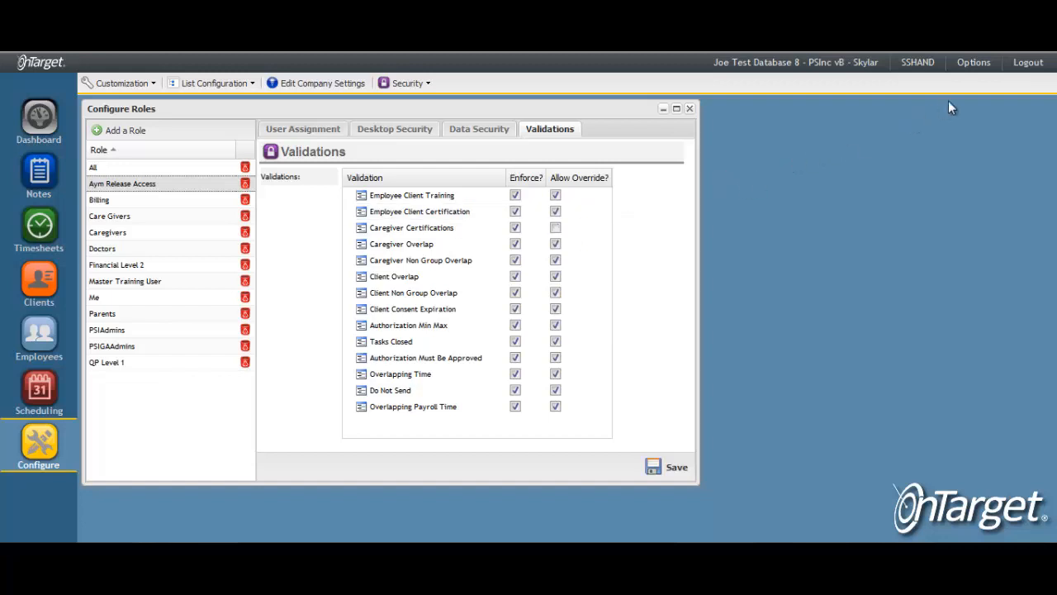
Open the Contact Support form from the support options.
left_click(968, 70)
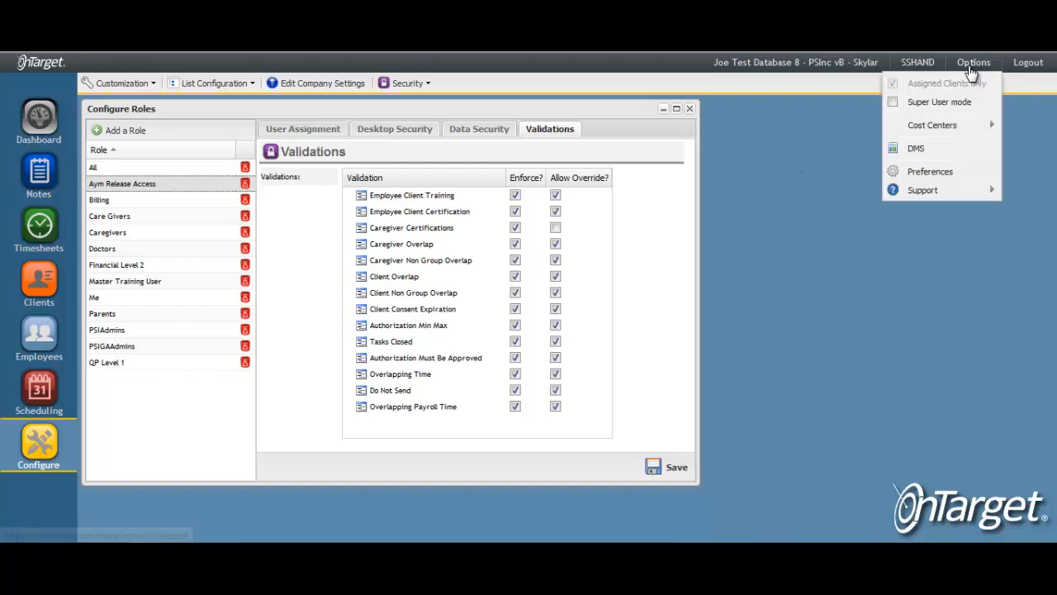
mouse_move(940, 196)
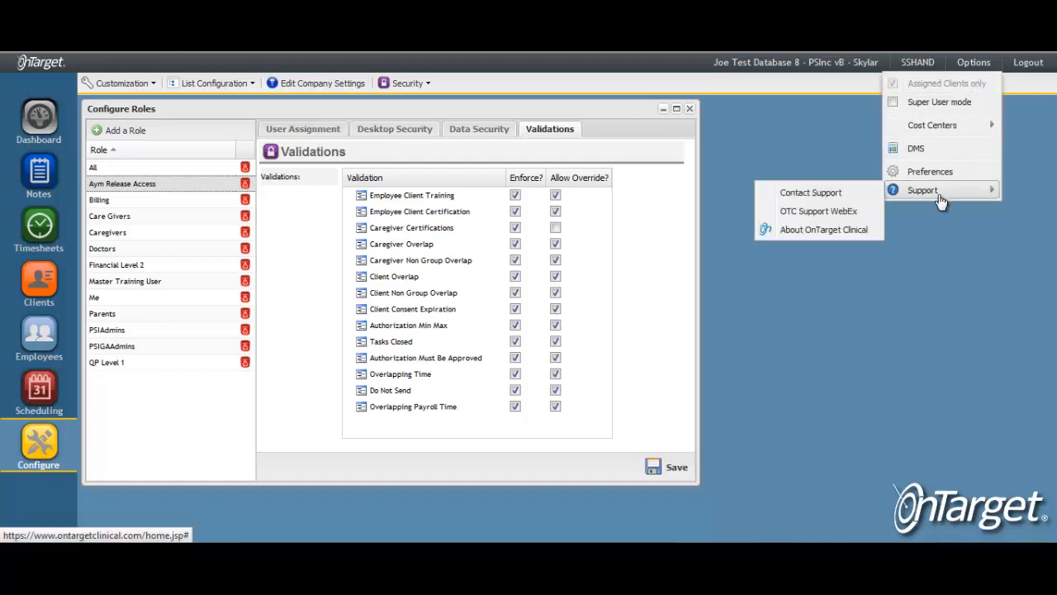
left_click(840, 195)
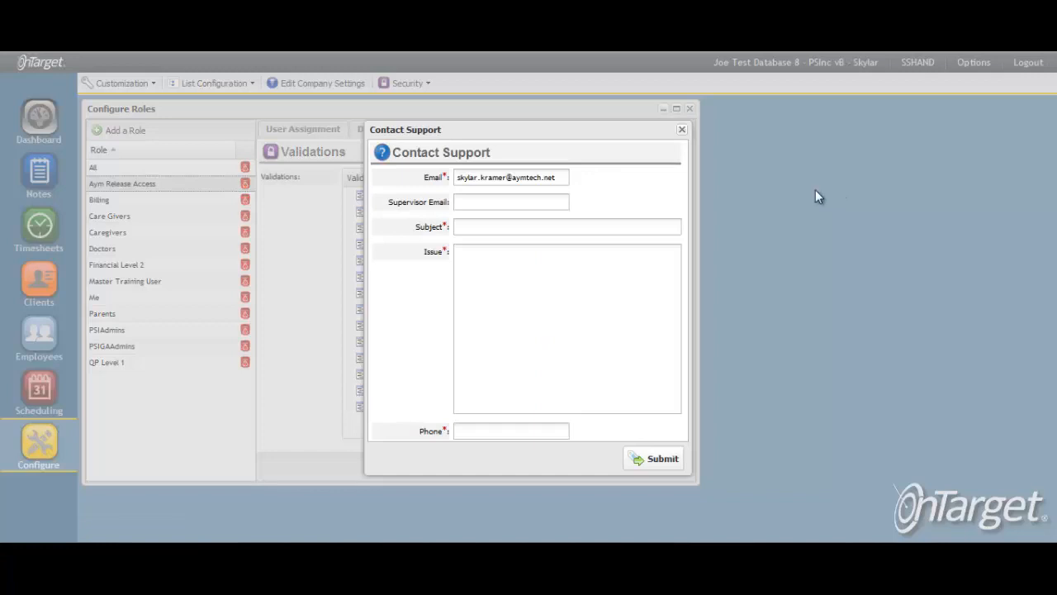